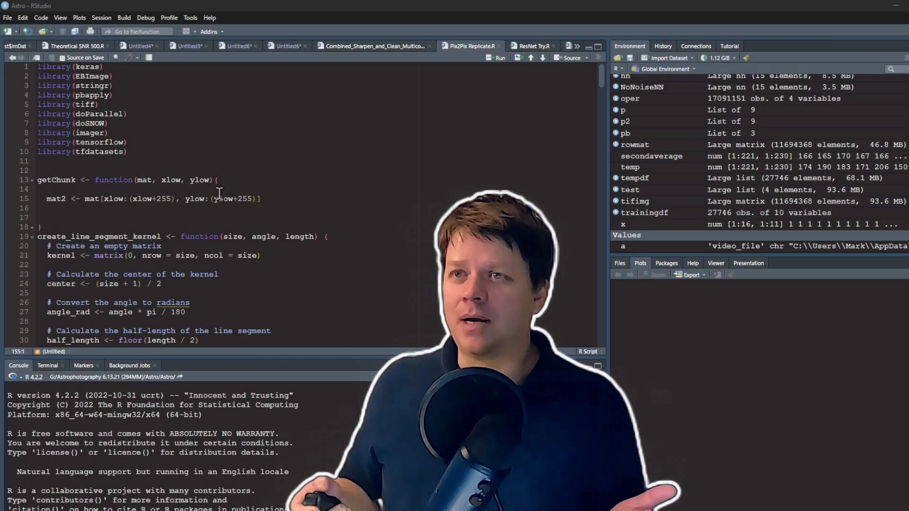
Skim the functions in the Pix2Pix Replicate.R script
scroll(220, 195, "down", 3)
scroll(220, 195, "down", 6)
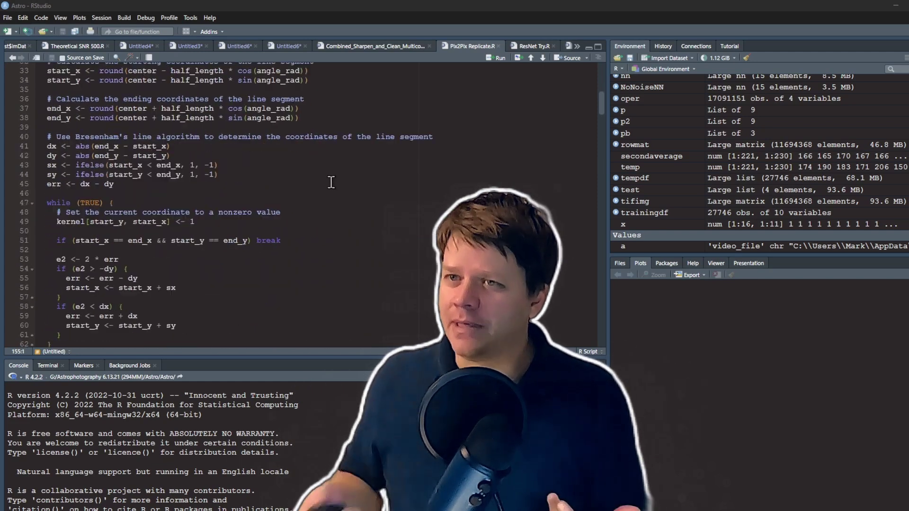
scroll(332, 182, "down", 5)
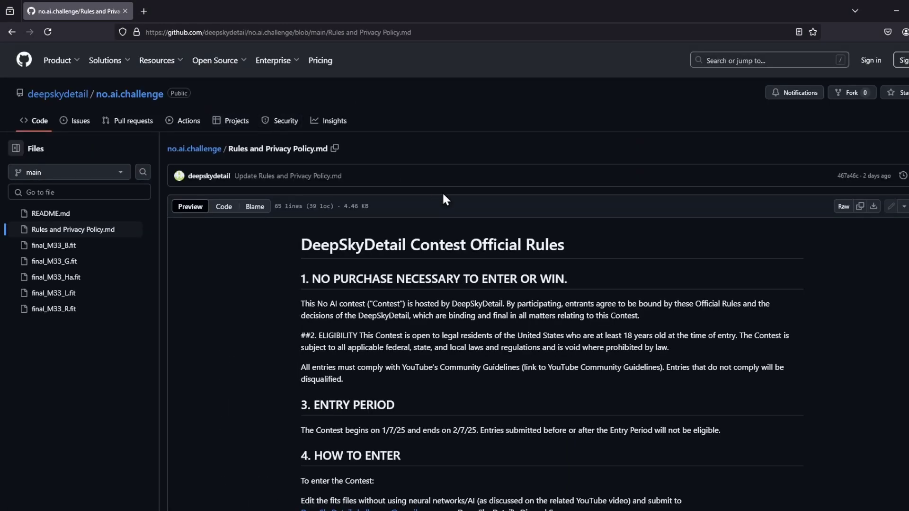
Review the contest's official rules, covering the entry period, how to enter, prizes, winner selection and privacy
scroll(442, 191, "down", 4)
scroll(443, 194, "down", 5)
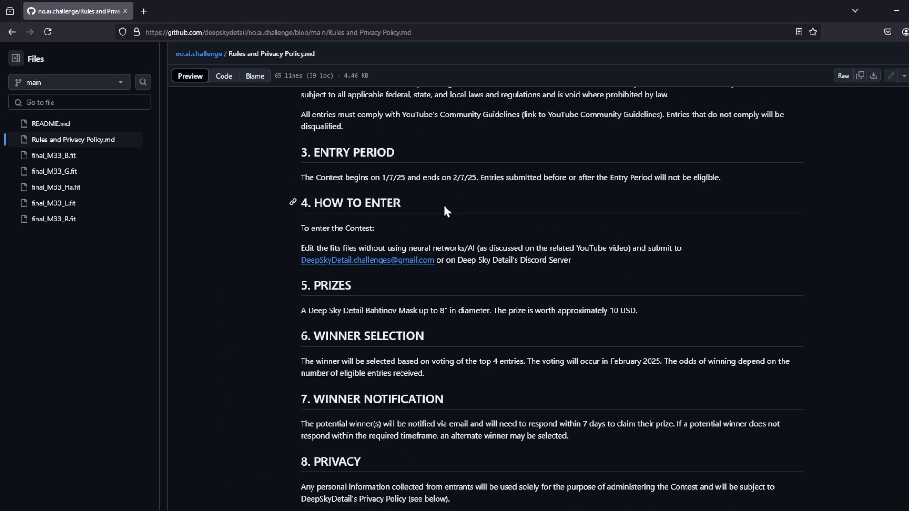
scroll(442, 205, "down", 3)
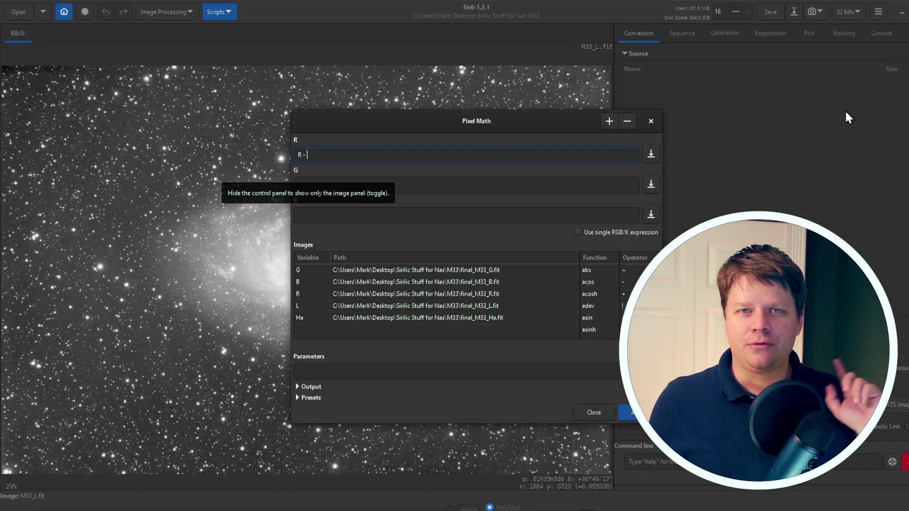
Enter R - Q*(med(Ha)-Ha) as the red channel's Pixel Math expression and copy it into the blue channel's expression
type("(med(Ha")
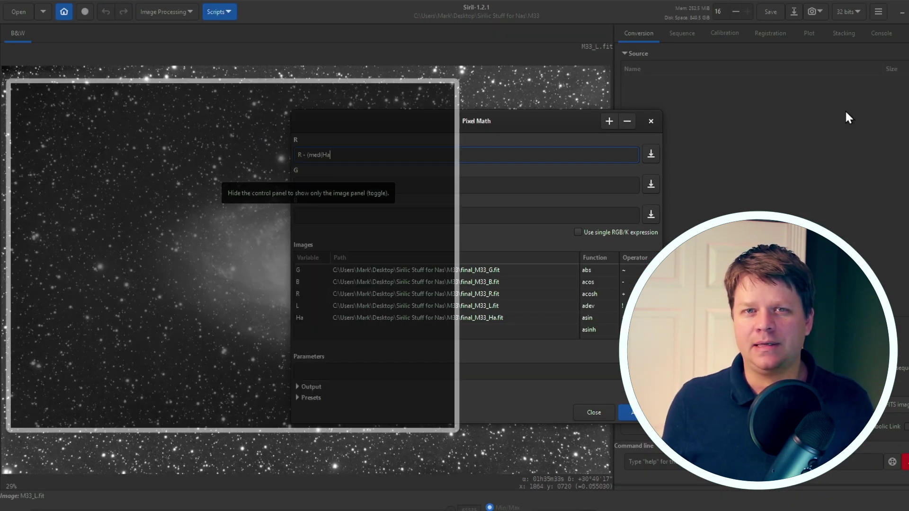
type(")-Ha)")
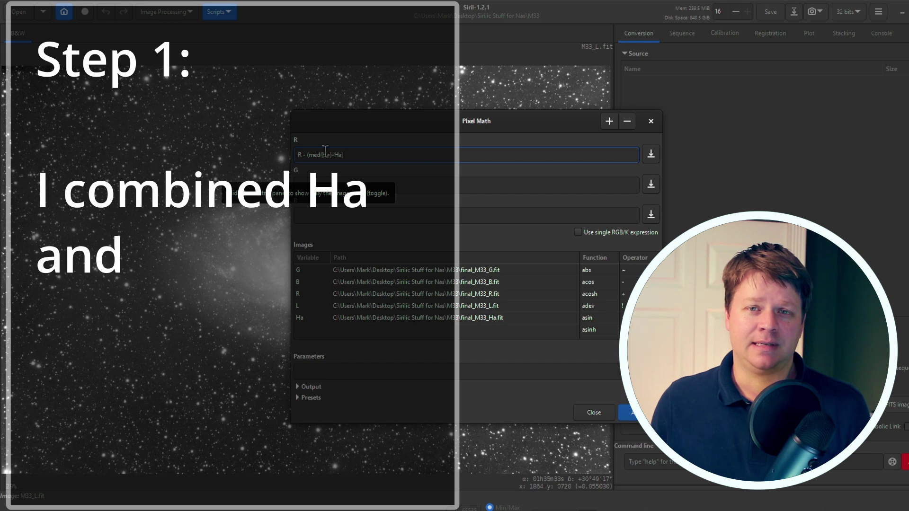
left_click(307, 154)
type("Q*")
key("ctrl+a")
key("ctrl+c")
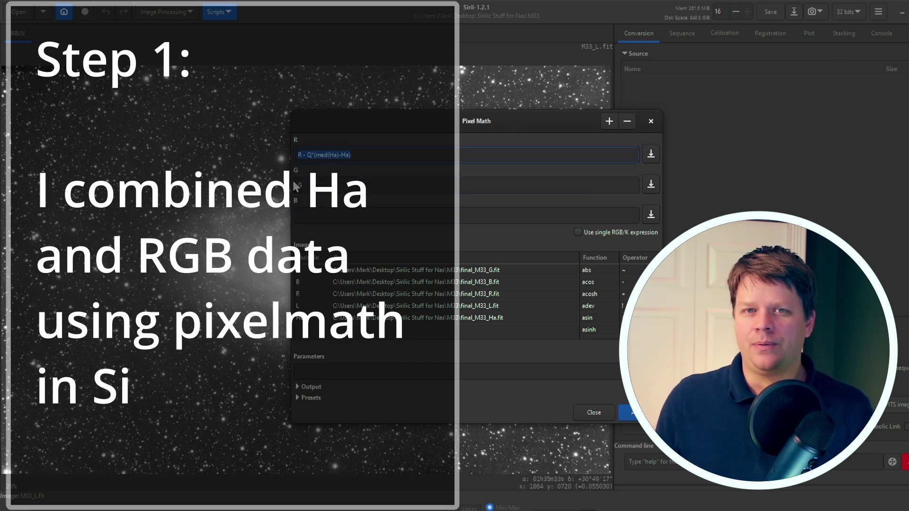
left_click(340, 213)
key("ctrl+v")
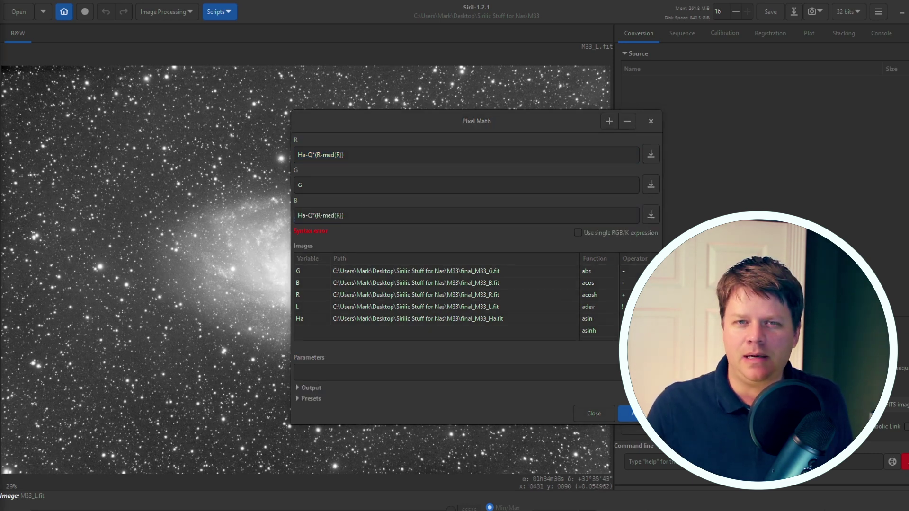
left_click(403, 213)
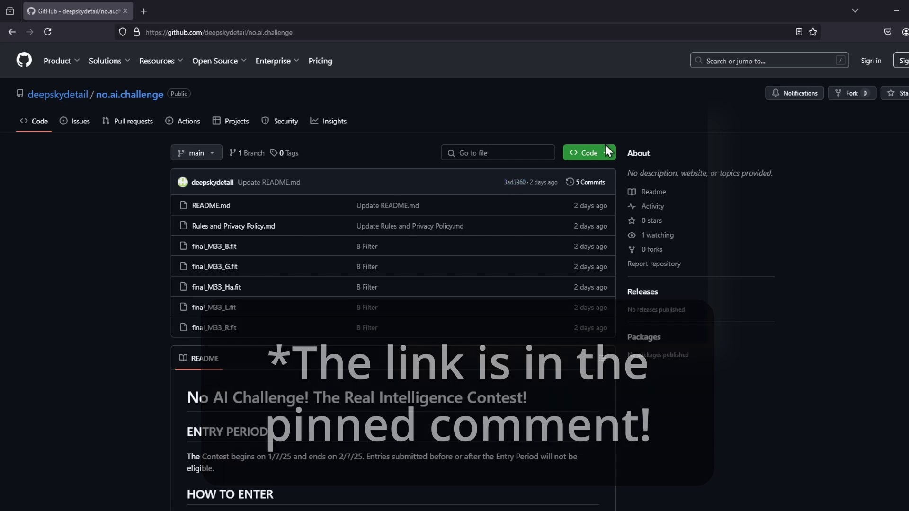
Switch to GitHub and open the code download options of the no.ai.challenge repository
left_click(602, 152)
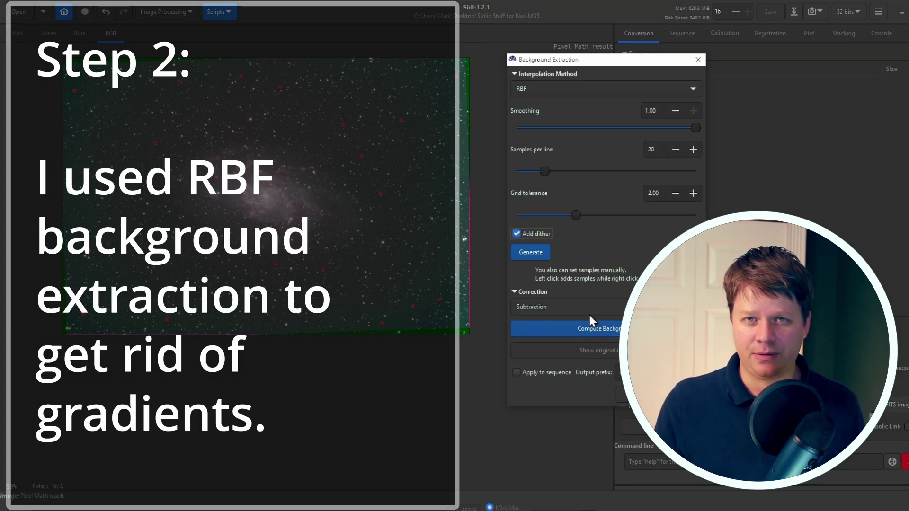
Compute the RGB image's background with RBF interpolation, smoothing 1.00, 20 samples per line, grid tolerance 2.00 and Subtraction correction
left_click(592, 324)
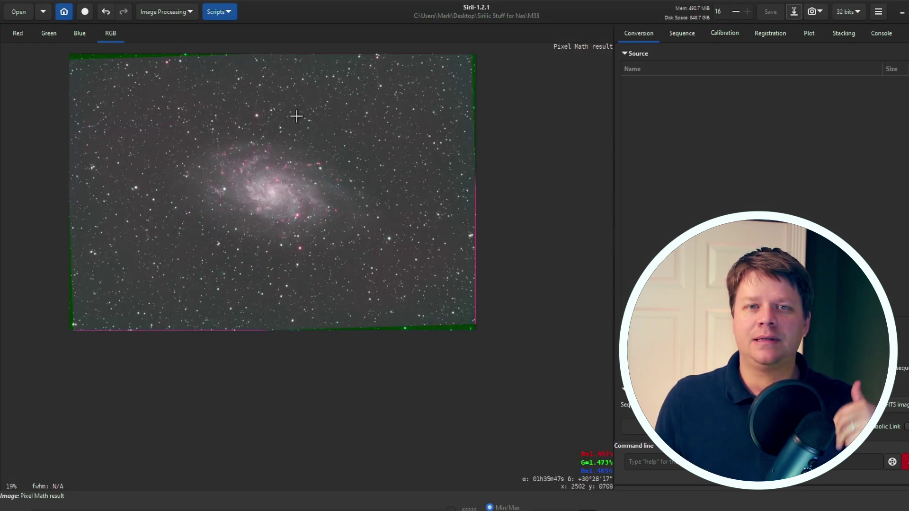
Run photometric color calibration on M 33 with a 480 mm focal length, 4.63 µm pixel size and the NOMAD catalogue
left_click(166, 11)
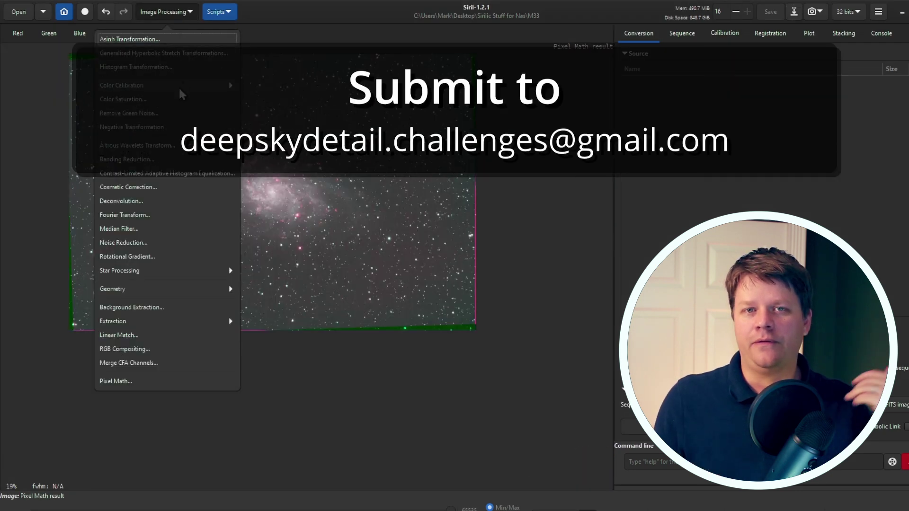
left_click(285, 95)
triple_click(457, 284)
type("4.63")
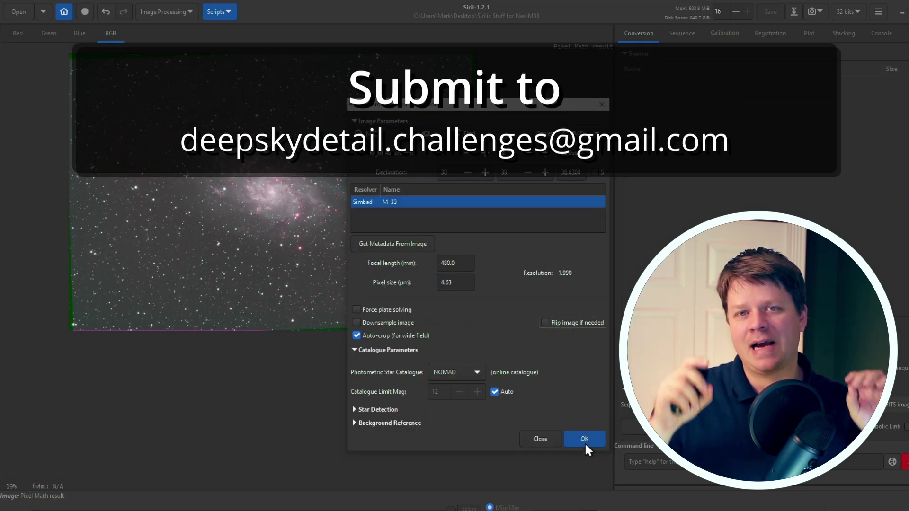
left_click(585, 439)
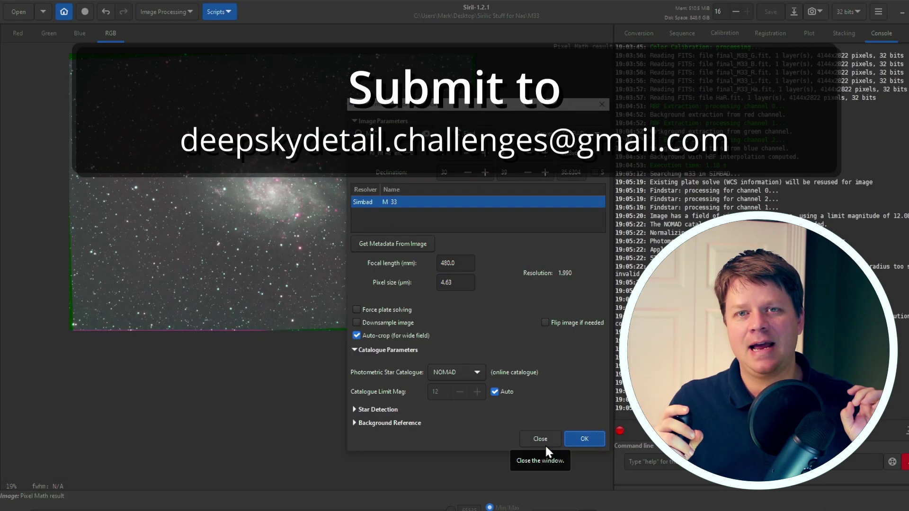
left_click(540, 439)
Remove the green noise from the calibrated RGB image using Average Neutral protection with lightness preserved
scroll(275, 377, "up", 2)
scroll(337, 283, "down", 1)
left_click_drag(337, 282, 344, 339)
scroll(344, 339, "up", 1)
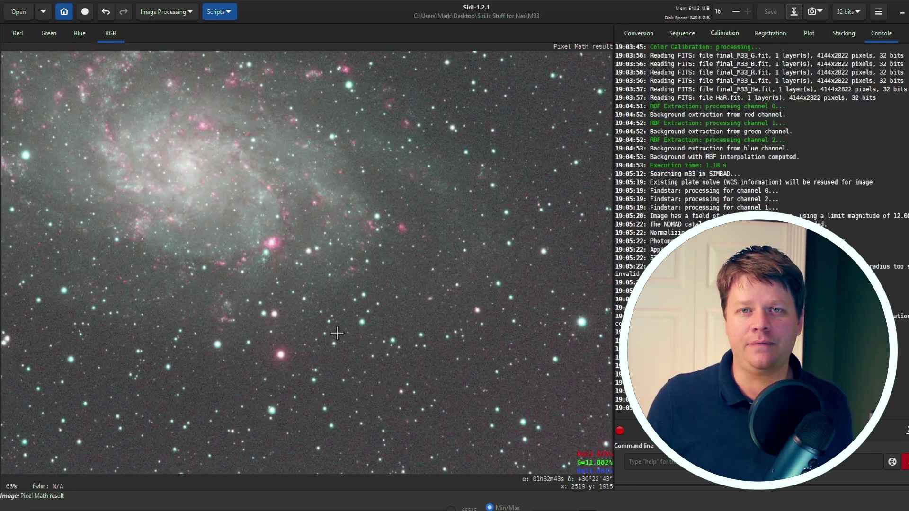
scroll(345, 339, "down", 1)
left_click(163, 11)
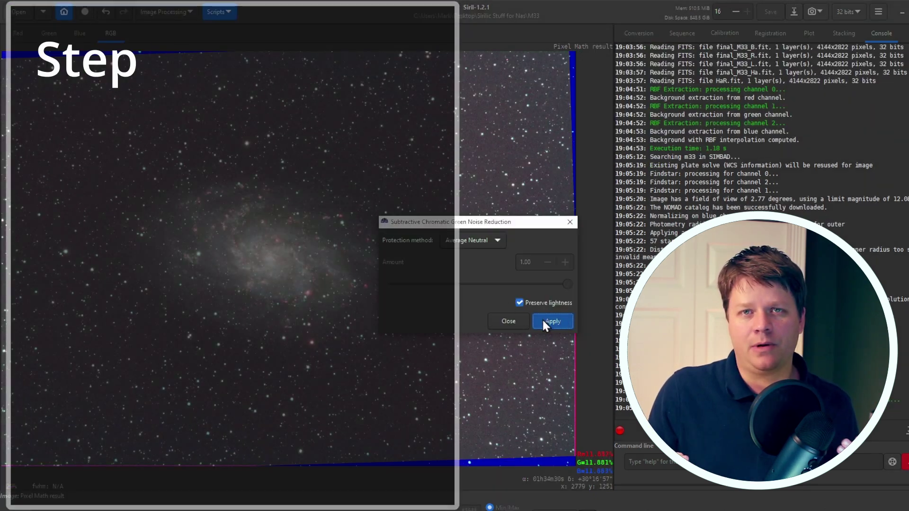
scroll(270, 362, "up", 5)
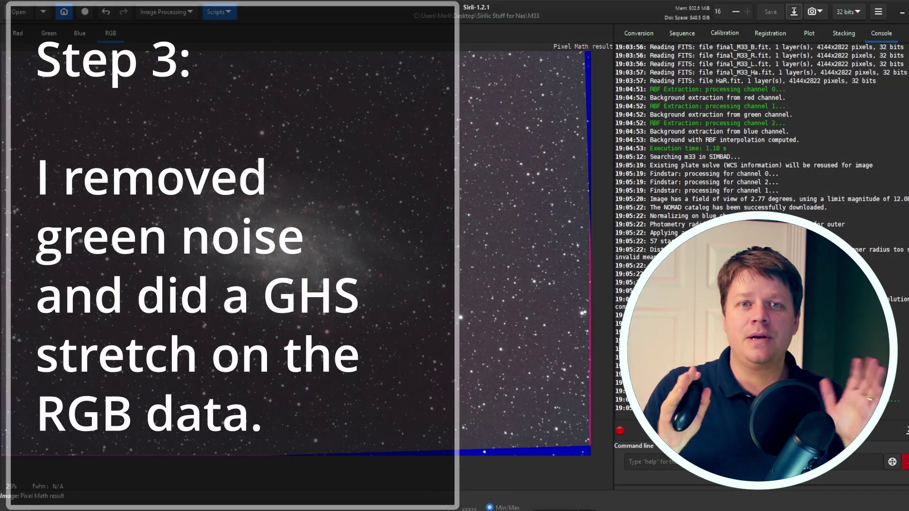
Apply a generalised hyperbolic stretch to the RGB image with stretch factor 6.539 and local stretch intensity 7.411
left_click(564, 509)
left_click(566, 413)
left_click(166, 12)
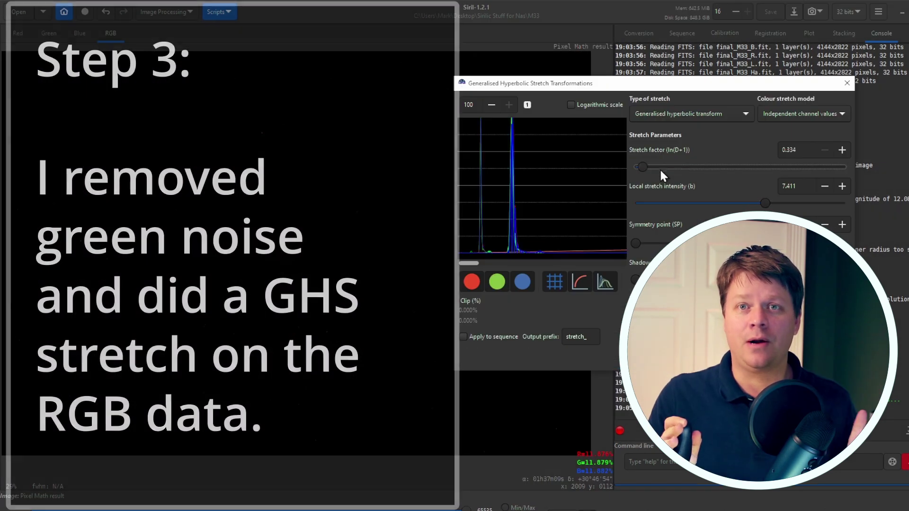
left_click(527, 104)
left_click_drag(642, 166, 772, 167)
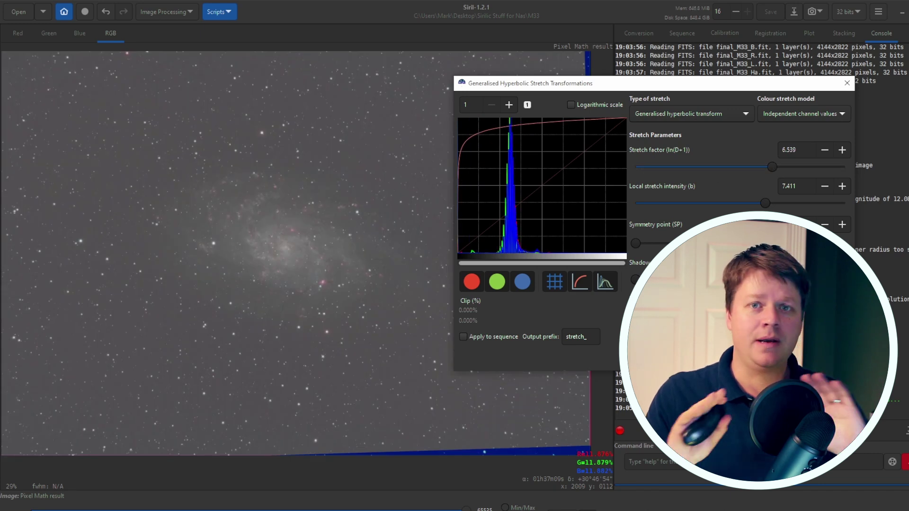
Show the histogram on a logarithmic scale and darken the RGB background with a Linear stretch (BP shift)
left_click(571, 105)
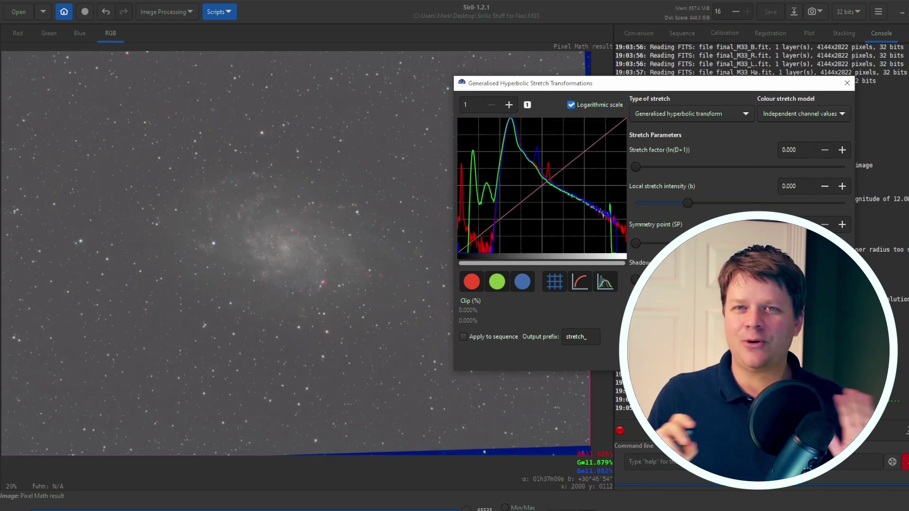
left_click(691, 113)
left_click(704, 169)
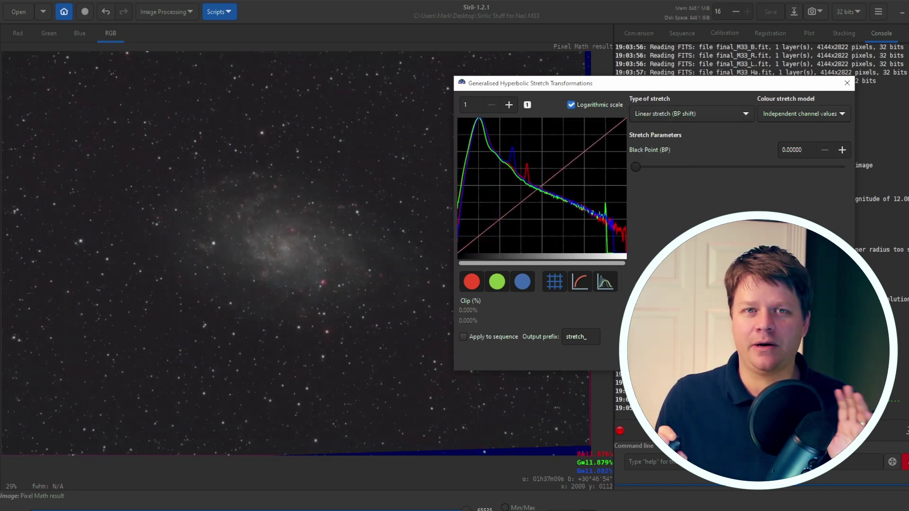
Brighten the galaxy with another Generalised hyperbolic transform, using stretch factor 1.265 and local stretch intensity 0
left_click(662, 115)
left_click(682, 59)
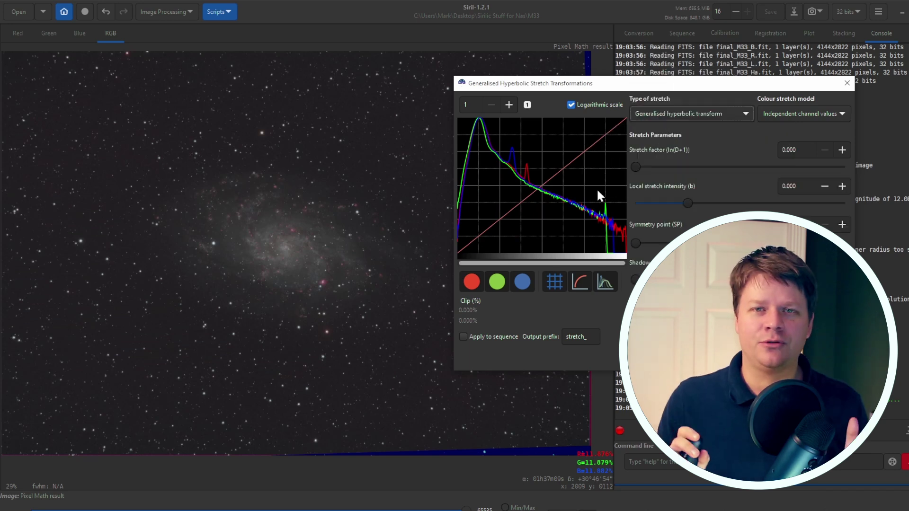
left_click_drag(635, 166, 663, 164)
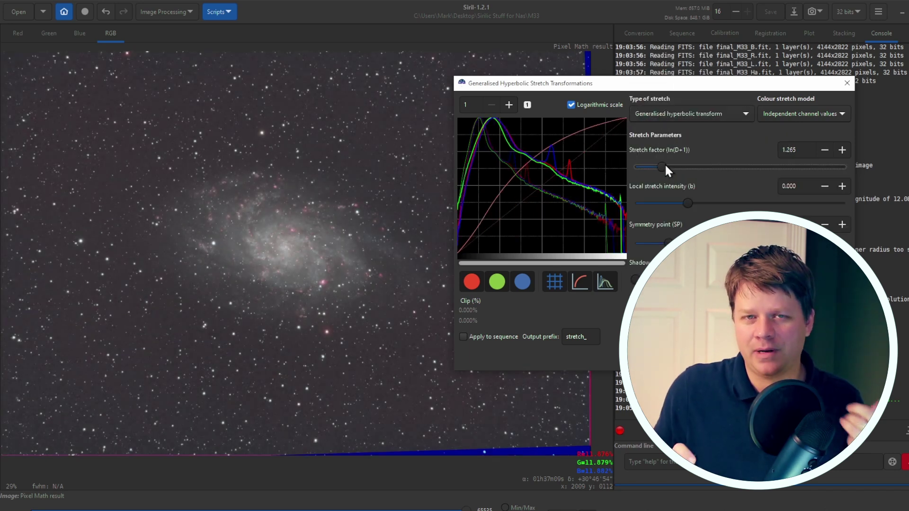
scroll(287, 260, "up", 2)
scroll(286, 260, "down", 1)
scroll(383, 269, "down", 1)
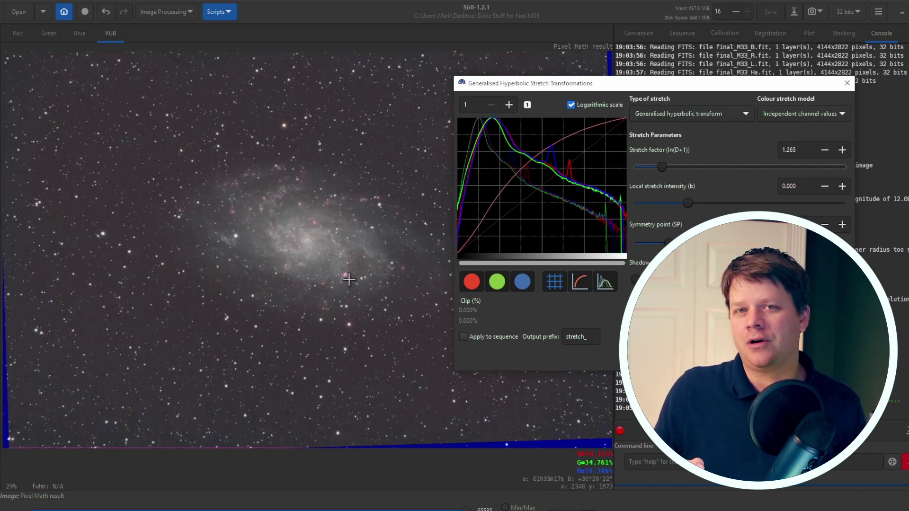
Raise the black point of the RGB image once more with a second Linear stretch (BP shift) and finish stretching
left_click(701, 114)
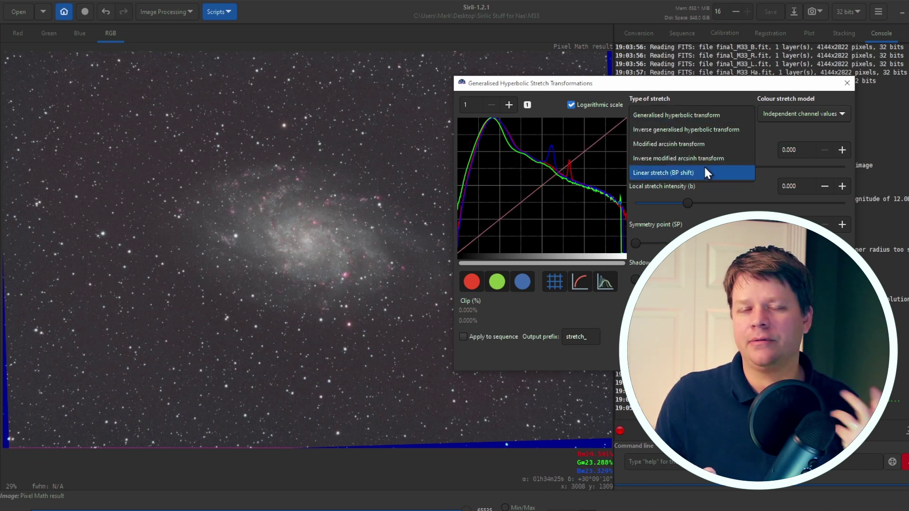
left_click(652, 172)
left_click_drag(636, 166, 652, 165)
scroll(342, 271, "up", 1)
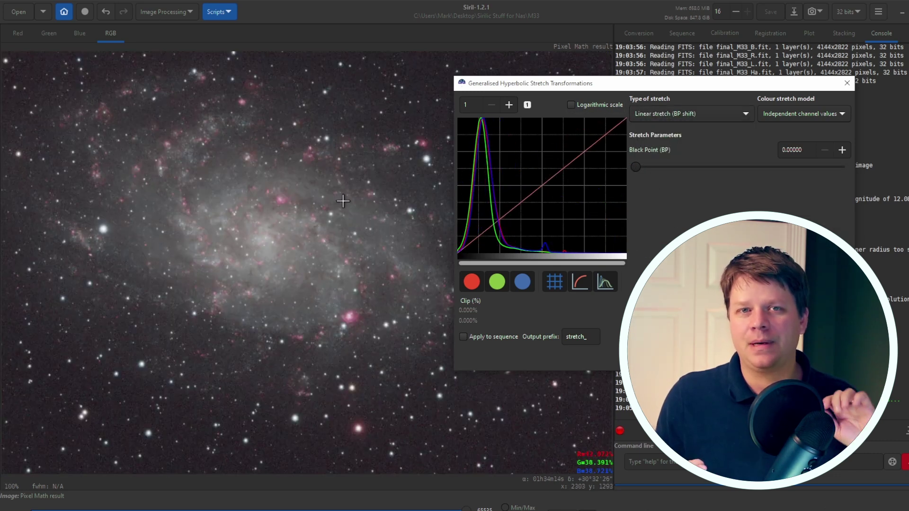
left_click(301, 199)
scroll(298, 217, "down", 1)
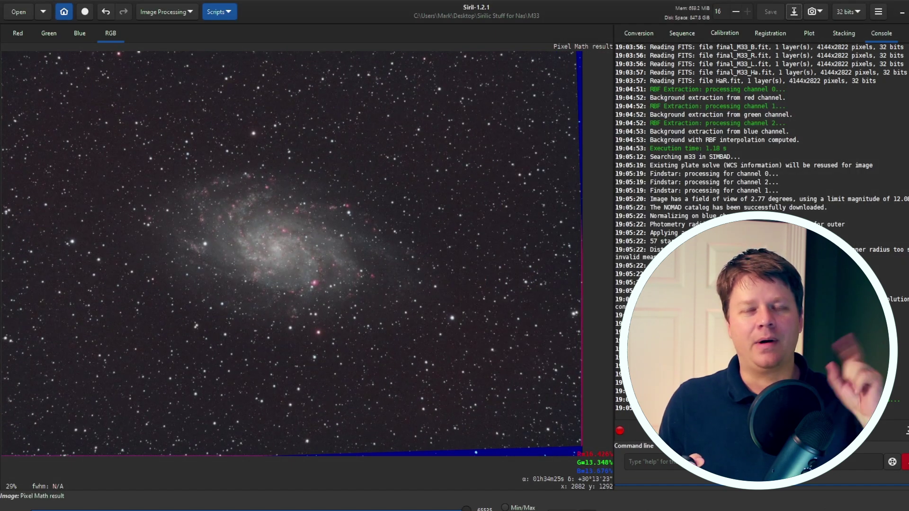
Combine the luminance and Ha data in Pixel Math with L + Q*(HaR-med(HaR)), trying Q values of 8, 4, 100 and 0.5
left_click(181, 15)
left_click(142, 381)
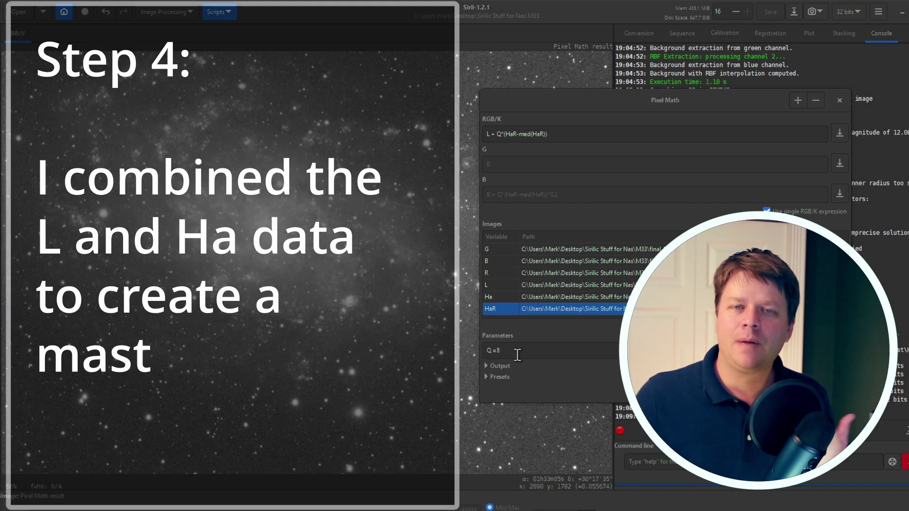
left_click(604, 338)
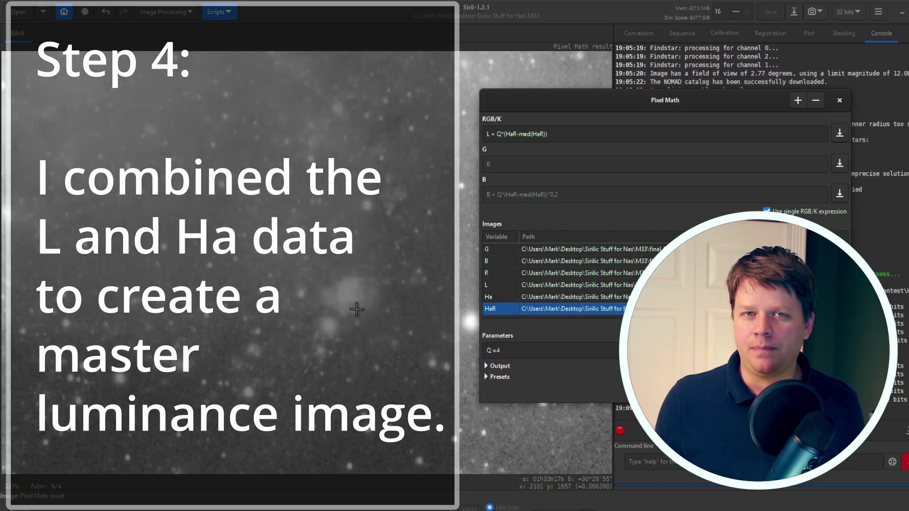
type("00")
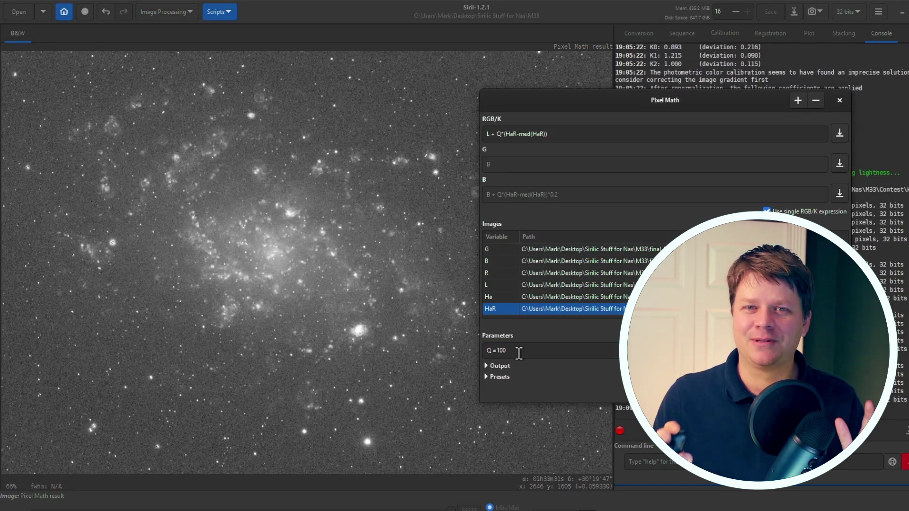
left_click_drag(517, 351, 500, 350)
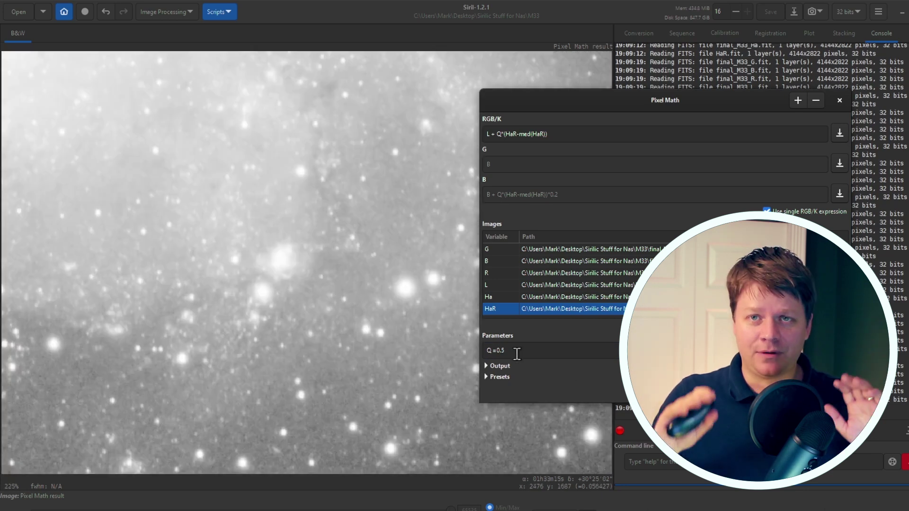
type("2")
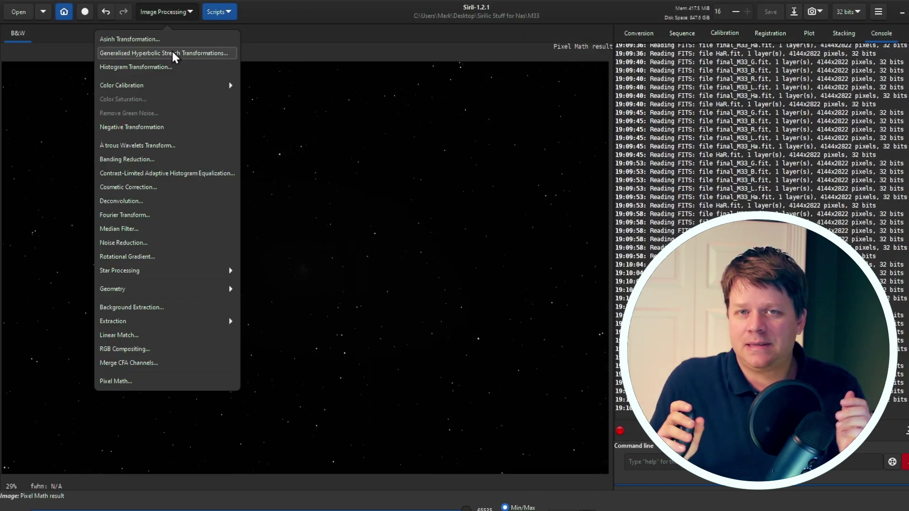
Set the new luminance image's black point to 0.054 using Linear stretch (BP shift), with the histogram zoomed to 29
left_click(190, 53)
type("9")
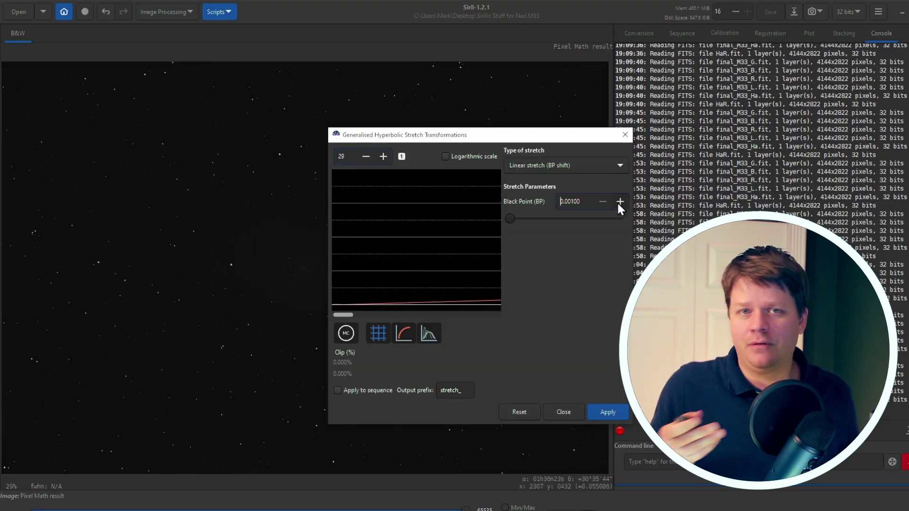
left_click(618, 202)
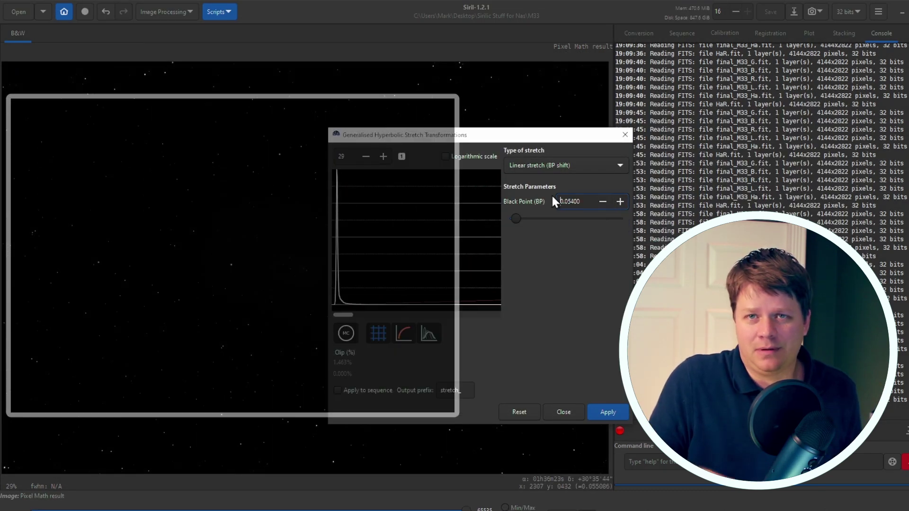
Stretch the new luminance image in two passes with the Generalised hyperbolic transform, using a logarithmic histogram at zoom 1
left_click(585, 165)
left_click(602, 105)
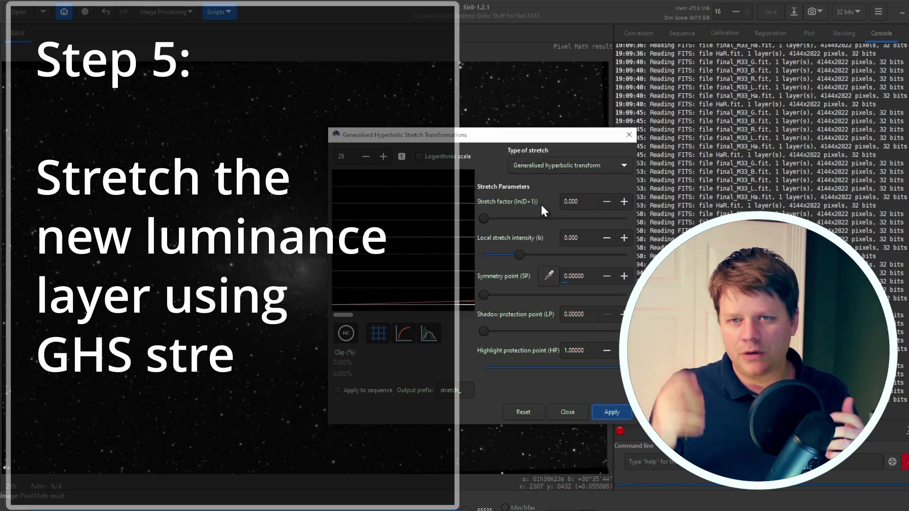
left_click_drag(512, 134, 743, 98)
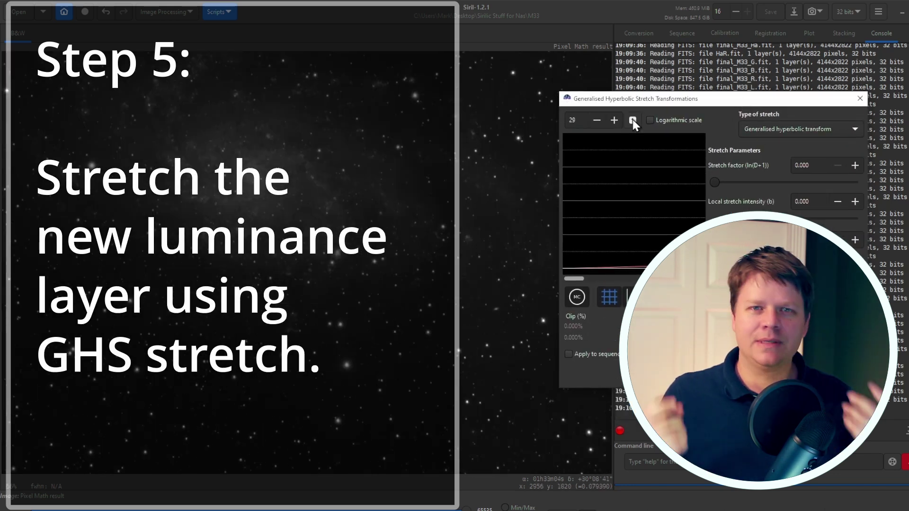
left_click(633, 119)
left_click(650, 120)
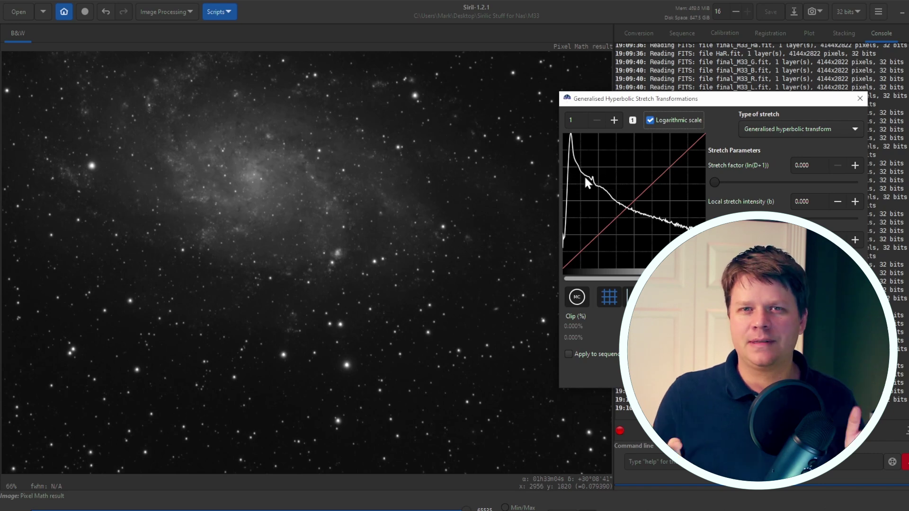
left_click_drag(715, 182, 735, 183)
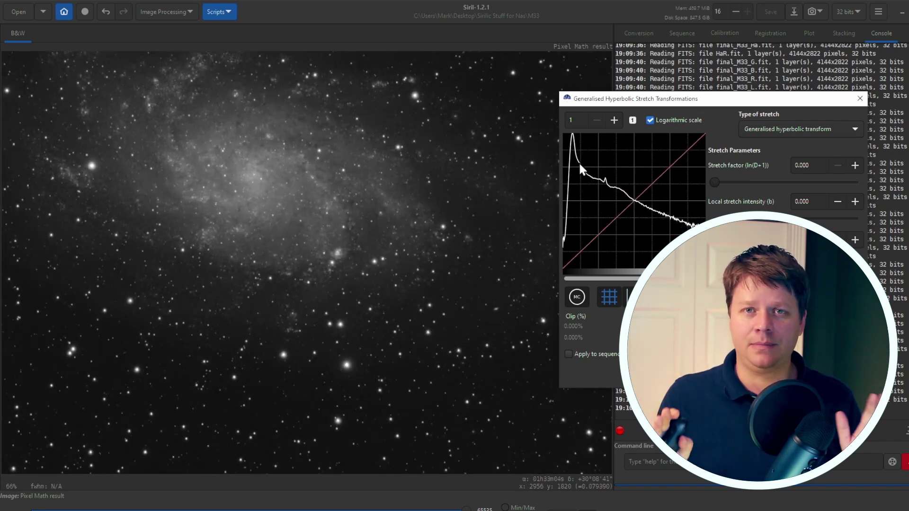
left_click_drag(714, 183, 729, 183)
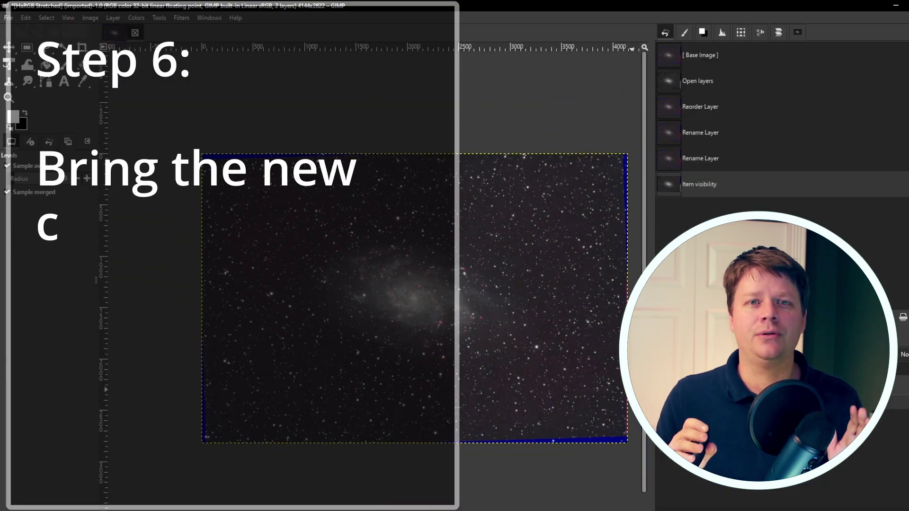
In GIMP, select a 3908 × 2604 px rectangle inside the stacking artifacts at the edges and crop the image to it
key("r")
left_click_drag(213, 166, 613, 433)
right_click(315, 279)
mouse_move(371, 305)
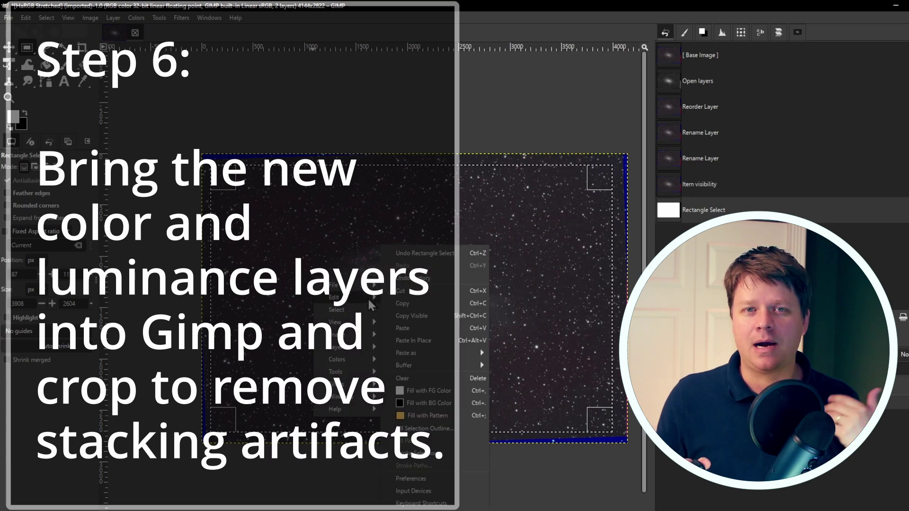
mouse_move(336, 334)
left_click(455, 402)
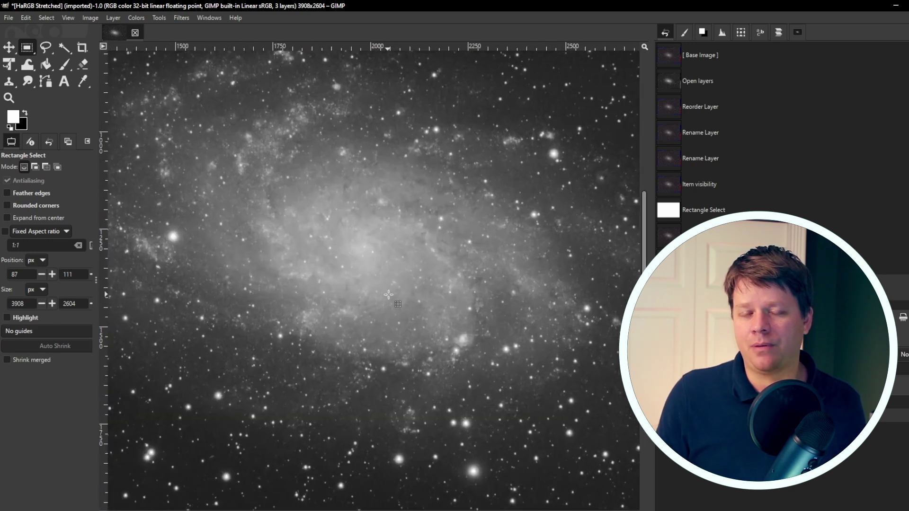
Apply a High Pass filter to the luminance copy, setting Std. Dev. to 166.2 and adjusting the contrast
key("shift+ctrl+j")
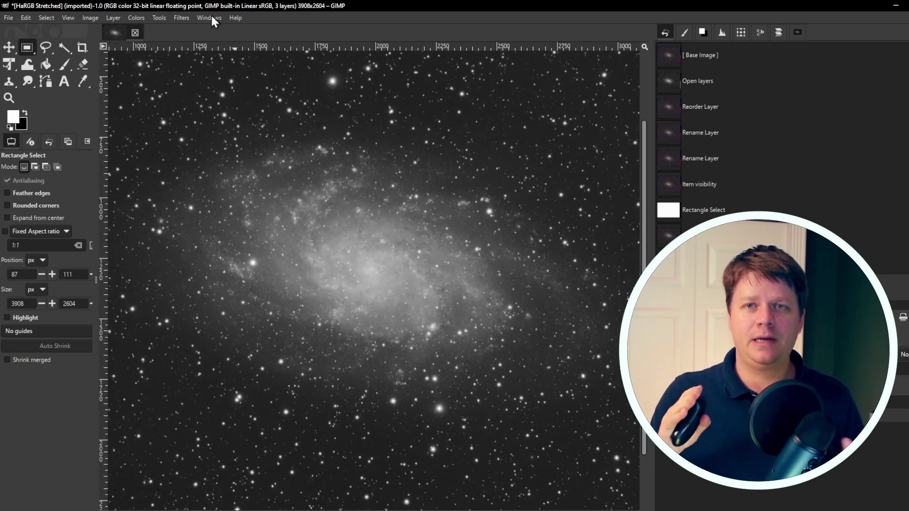
left_click(181, 18)
mouse_move(209, 80)
left_click(313, 105)
left_click(509, 161)
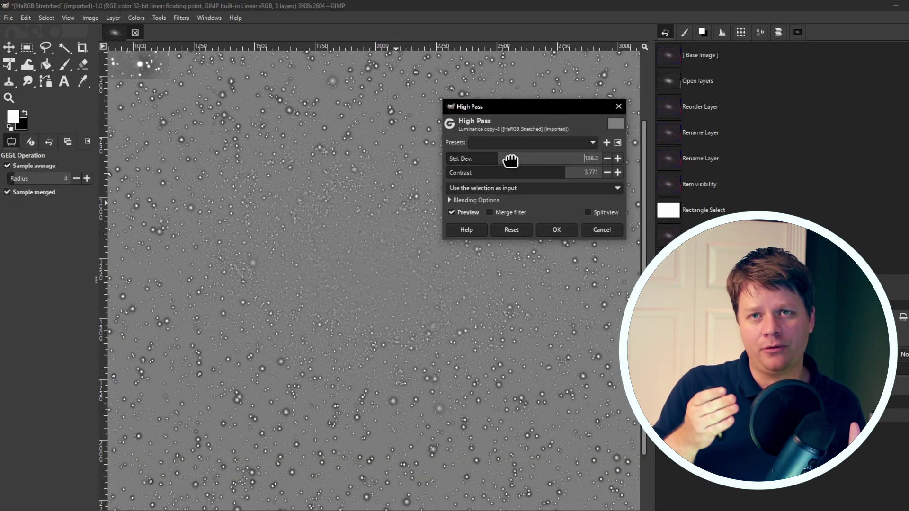
left_click_drag(568, 183, 557, 173)
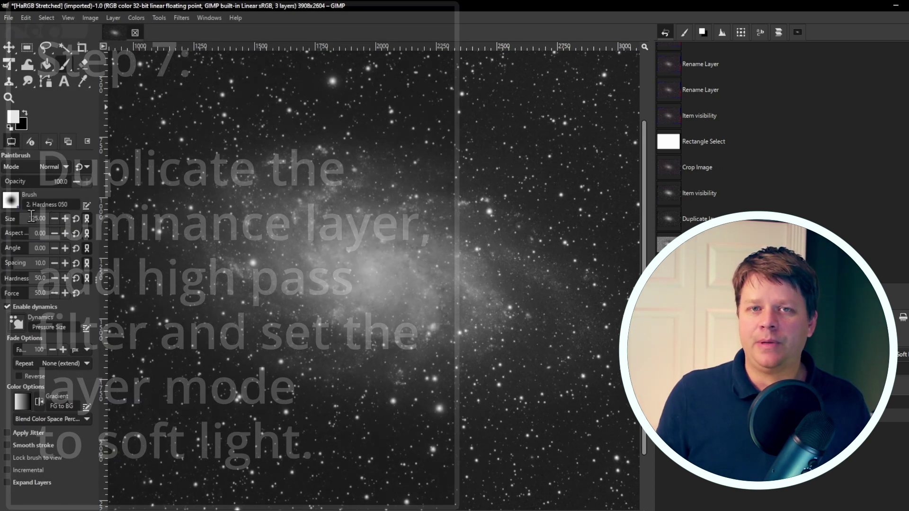
Paint the galaxy in white on the luminance copy's mask using brush size 403, hardness 40 and force 36, and reduce the brush size to 137
left_click_drag(99, 204, 142, 204)
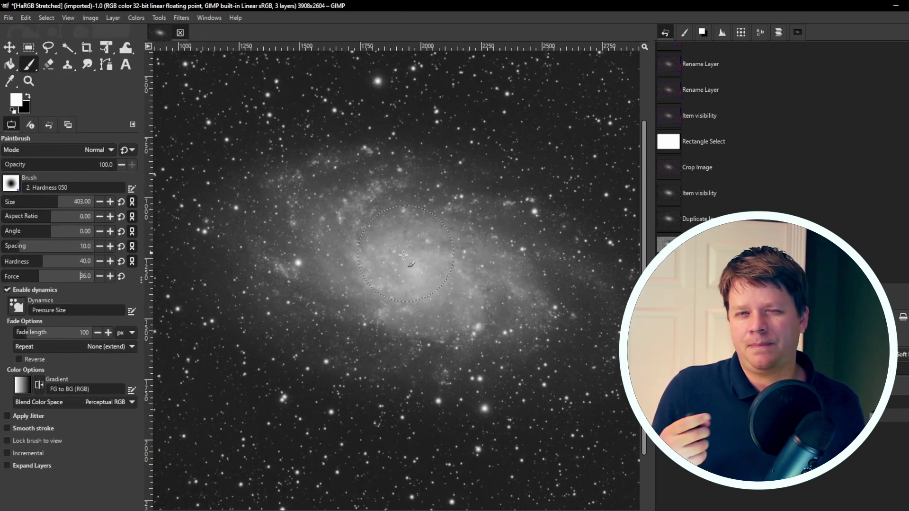
mouse_move(404, 254)
left_mouse_down()
mouse_move(360, 227)
mouse_move(426, 265)
mouse_move(484, 268)
left_mouse_up()
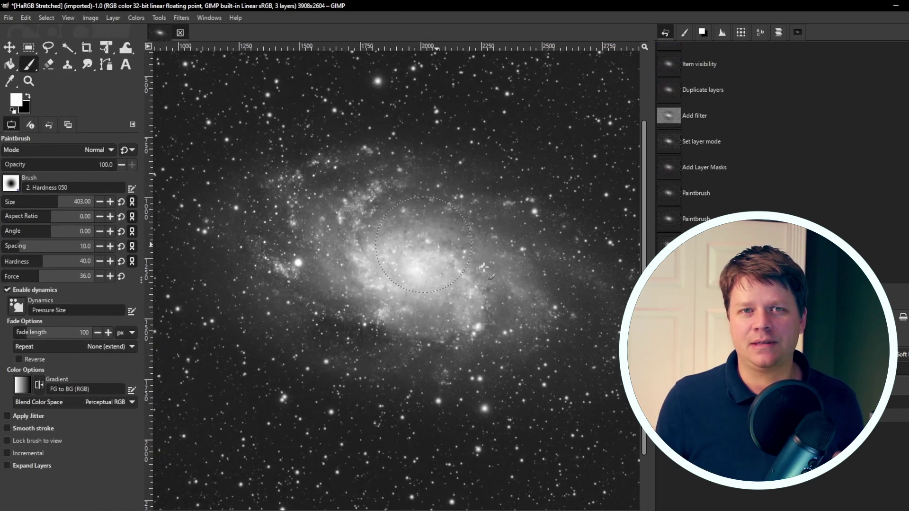
left_click_drag(55, 202, 34, 201)
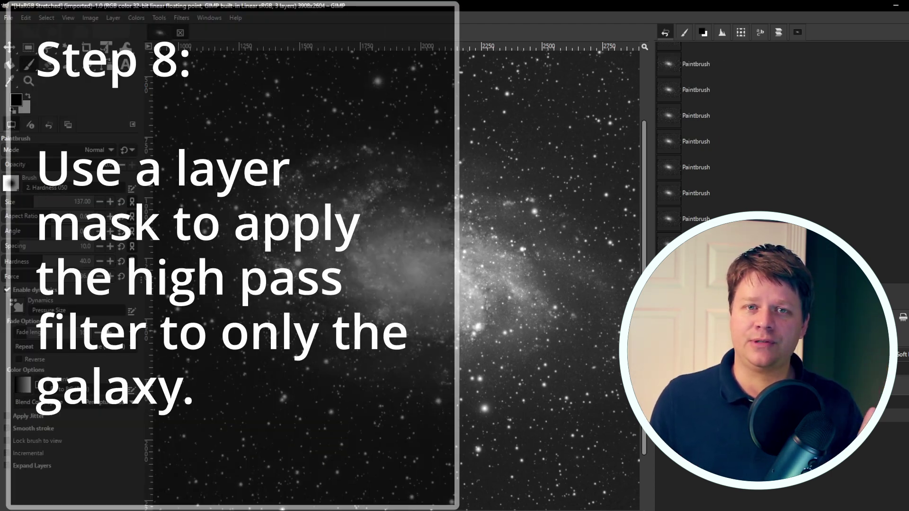
Soften the luminance copy's layer mask with a Gaussian Blur of 59.37 in both directions
left_click(181, 18)
left_click(204, 39)
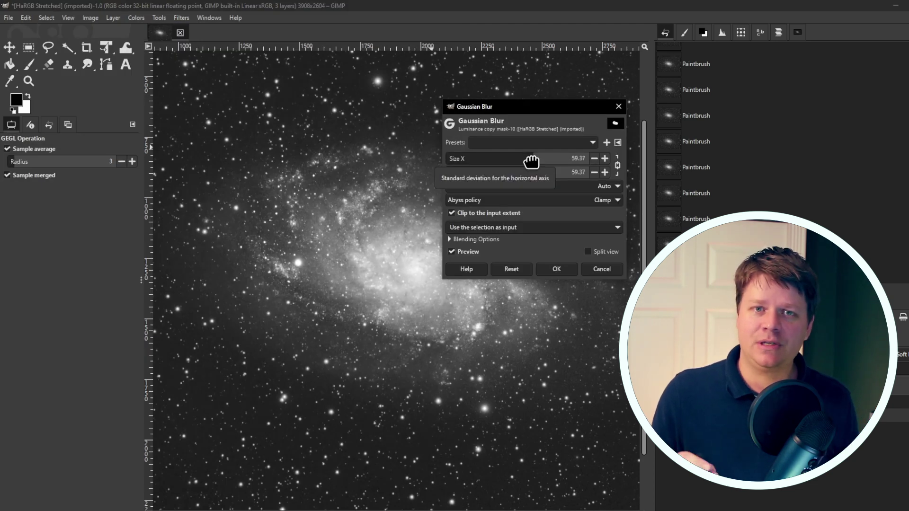
left_click(556, 269)
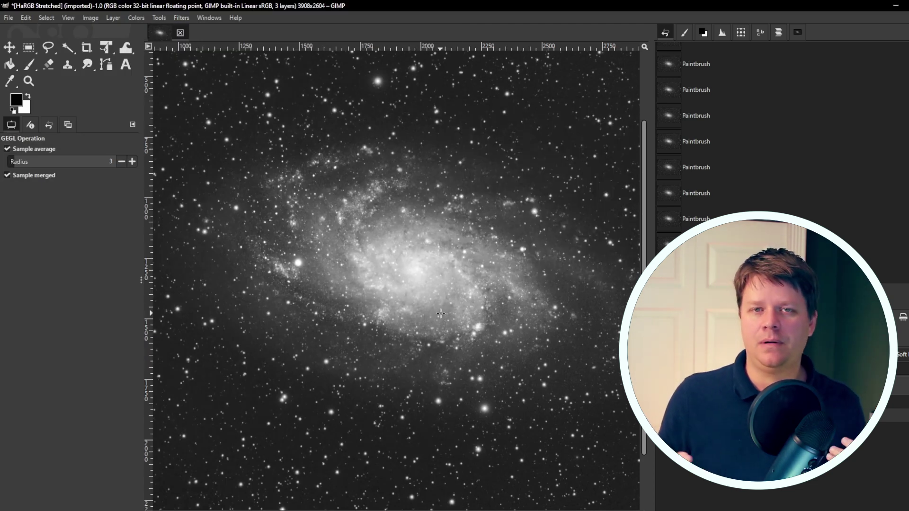
Darken the lower tones of the Screen layer by pulling down its Value curve with the Curves tool
scroll(440, 314, "up", 2)
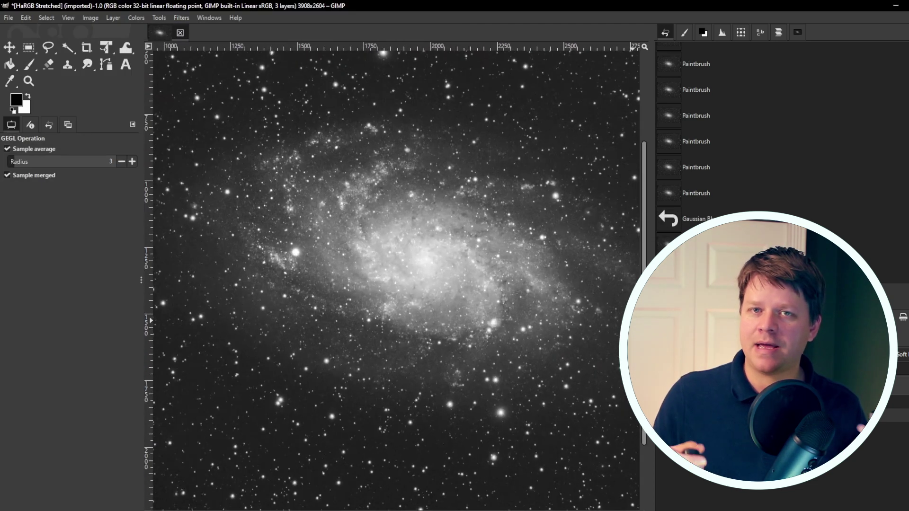
scroll(329, 303, "up", 2)
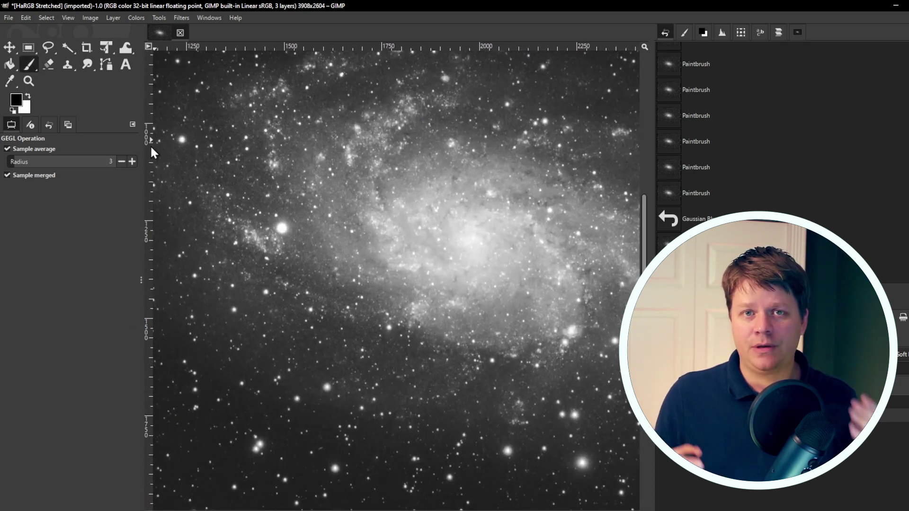
scroll(433, 175, "down", 2)
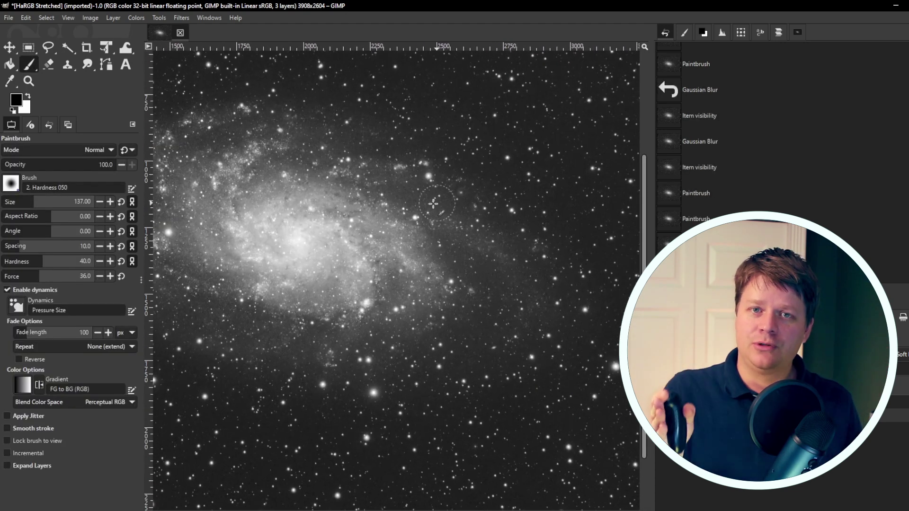
scroll(378, 229, "down", 2)
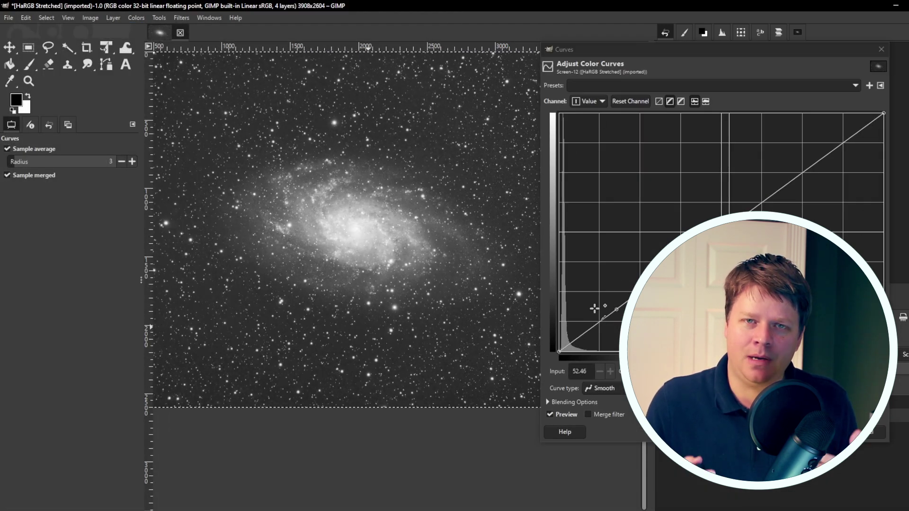
left_click_drag(617, 311, 629, 327)
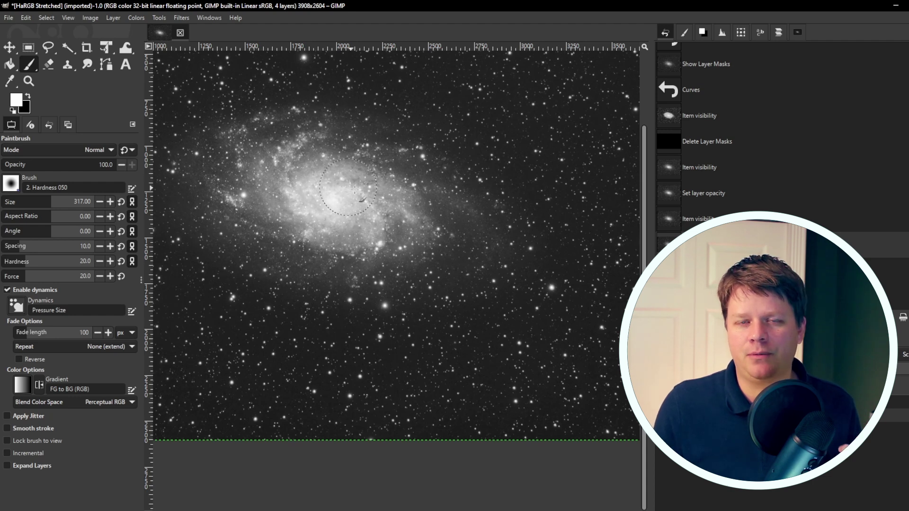
Soften the painted layer mask of the Screen layer with a Gaussian Blur
scroll(782, 142, "up", 1)
left_click(181, 18)
mouse_move(203, 91)
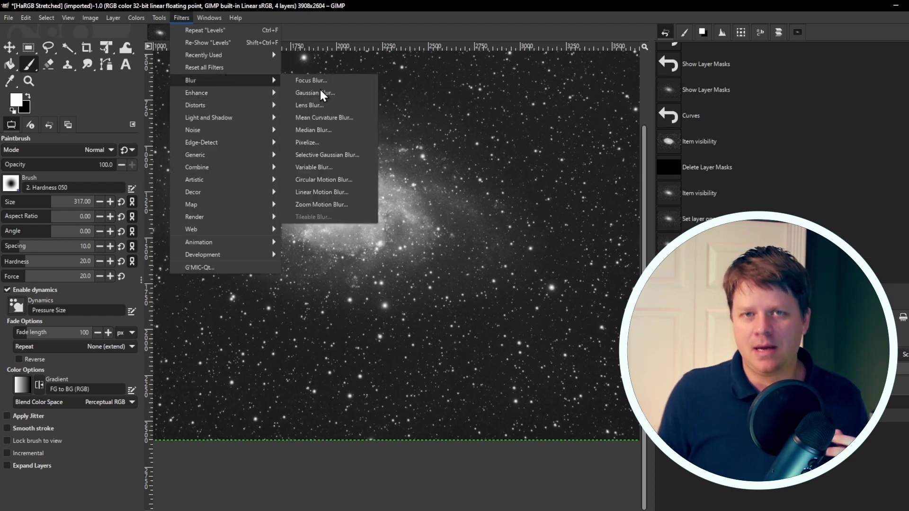
left_click(341, 93)
left_click(557, 255)
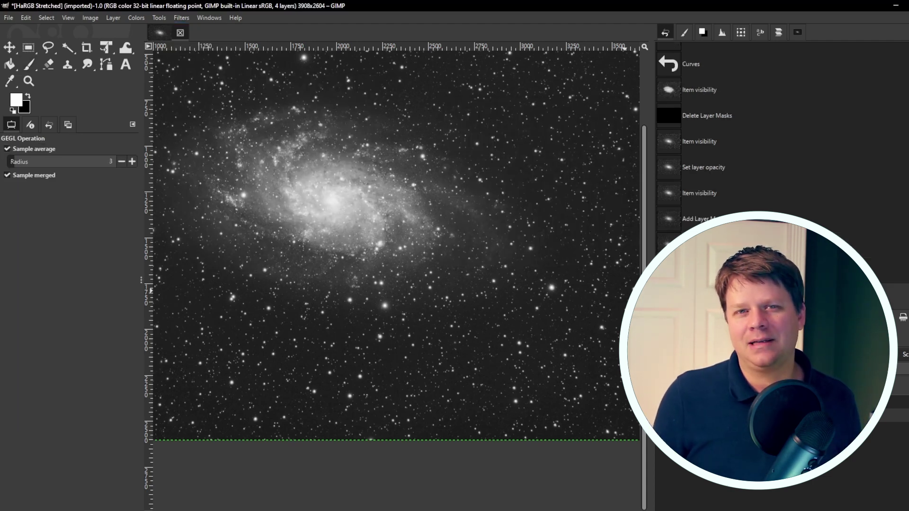
Examine the galaxy detail and surrounding star field in the luminance layers and with the RGB layer's colors applied
scroll(372, 172, "down", 3)
scroll(372, 173, "up", 3)
scroll(372, 173, "down", 2)
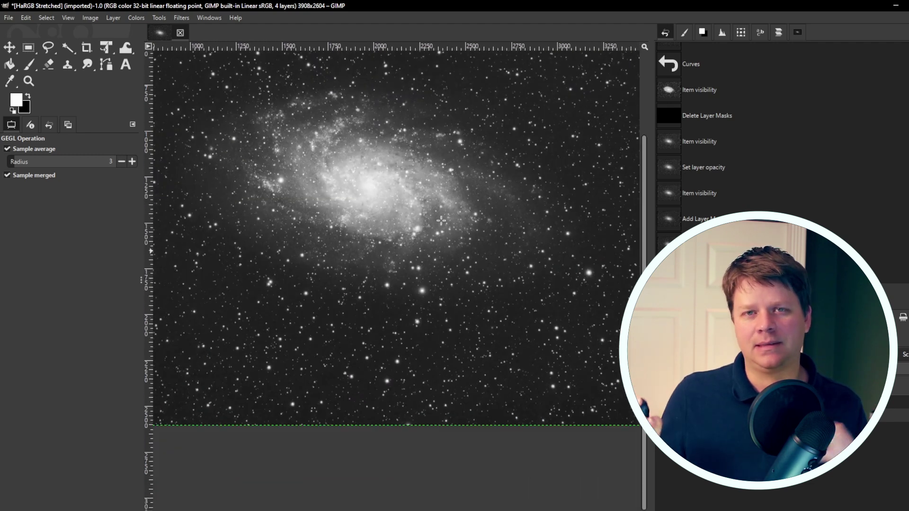
scroll(396, 224, "up", 1)
scroll(398, 305, "down", 3)
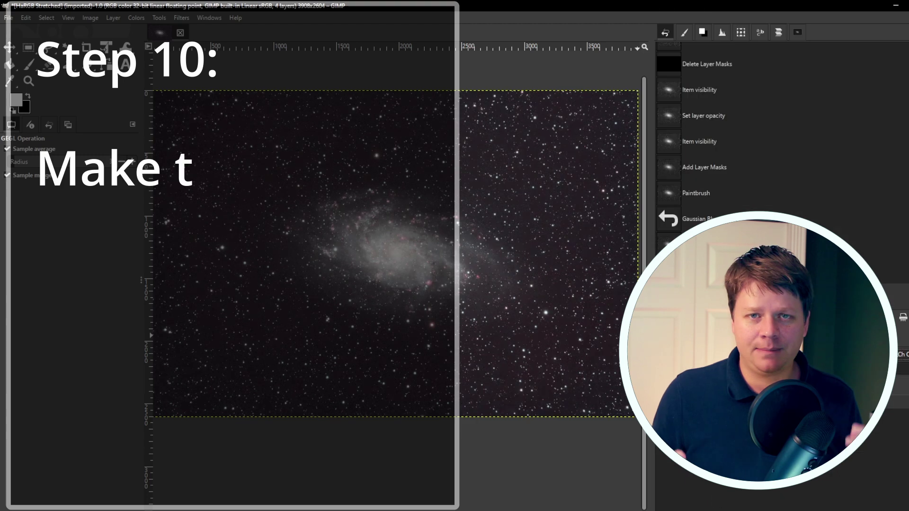
scroll(449, 349, "up", 5)
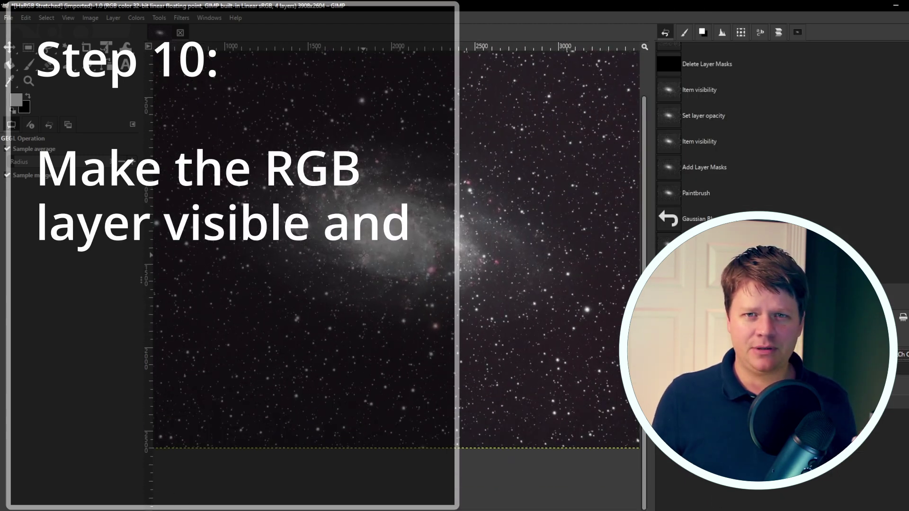
scroll(448, 349, "down", 5)
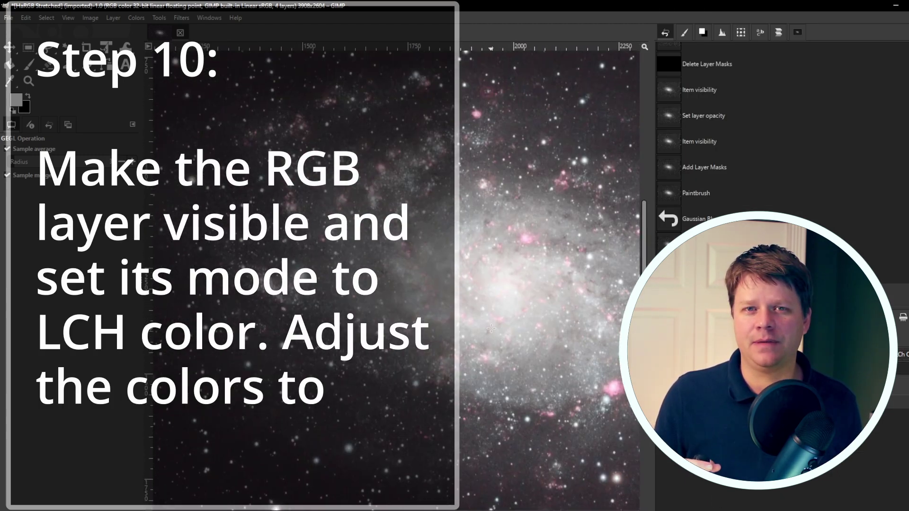
Adjust the tones of the combined color and luminance image with Curves
right_click(723, 78)
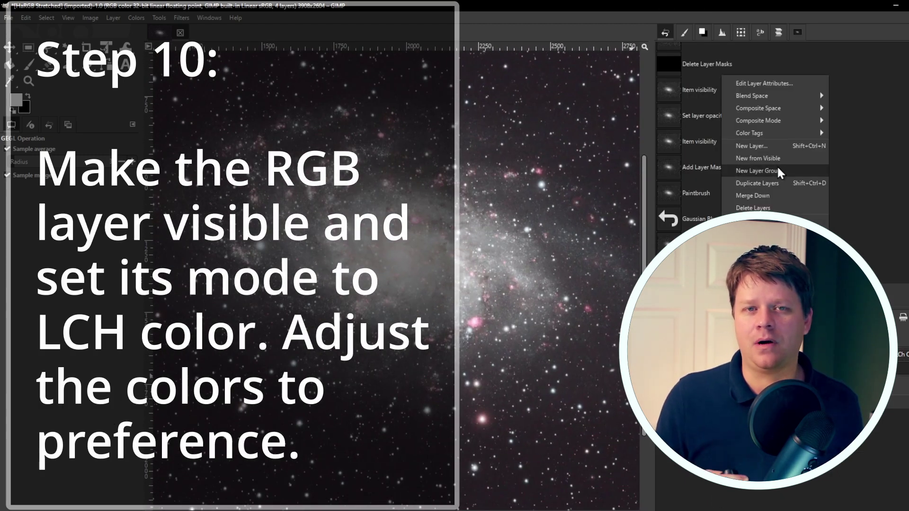
left_click(758, 224)
left_click(481, 363)
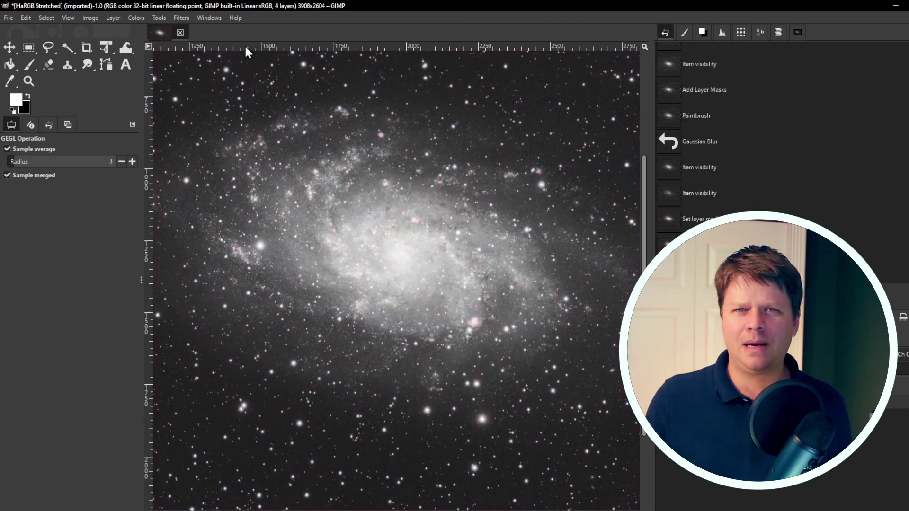
left_click(149, 142)
left_click_drag(795, 110, 580, 110)
left_click_drag(552, 290, 545, 313)
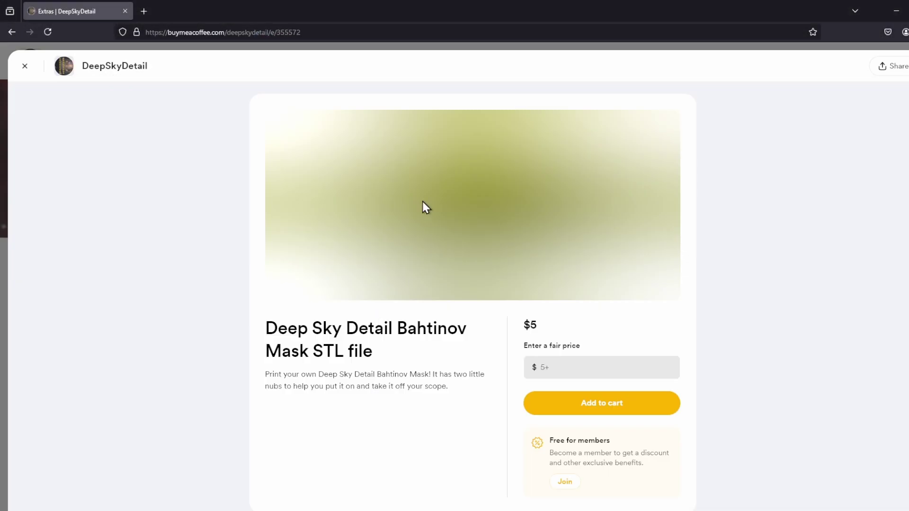
On the Buy Me a Coffee page, try prices of 1000000 and 5 for the Bahtinov Mask STL file and clear the amount
left_click(581, 368)
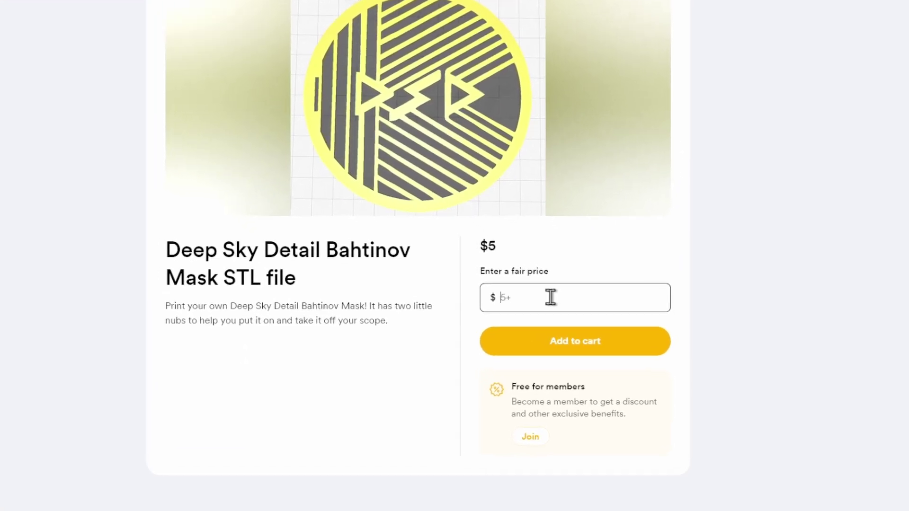
type("1000000")
key("BackSpace")
key("BackSpace")
key("BackSpace")
key("BackSpace")
key("BackSpace")
key("BackSpace")
key("BackSpace")
type("5")
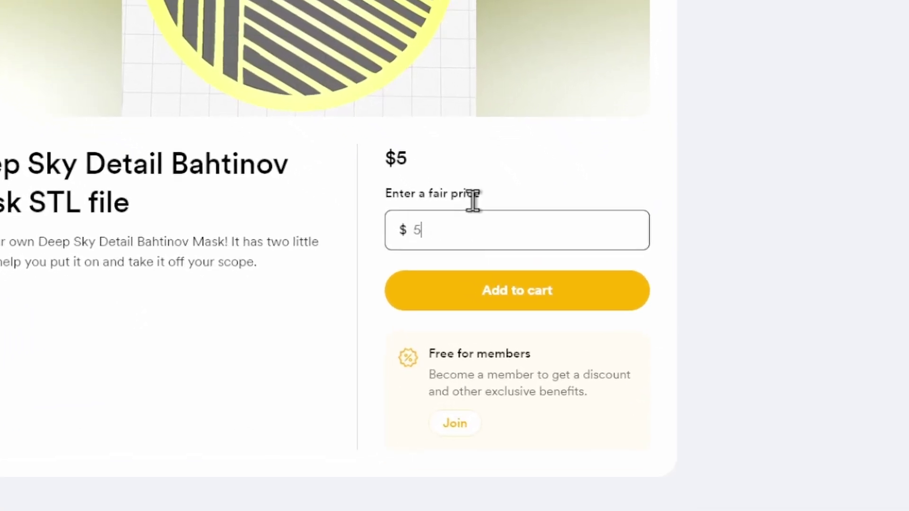
key("BackSpace")
left_click_drag(432, 372, 497, 403)
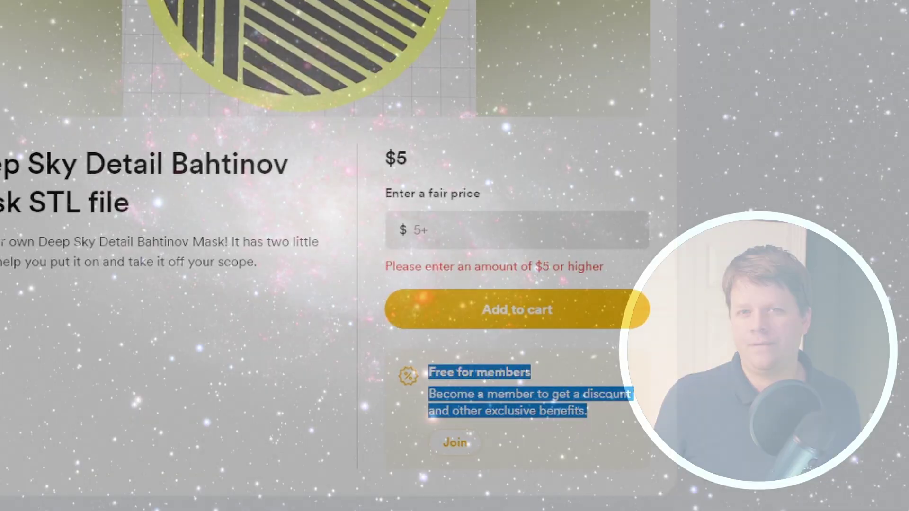